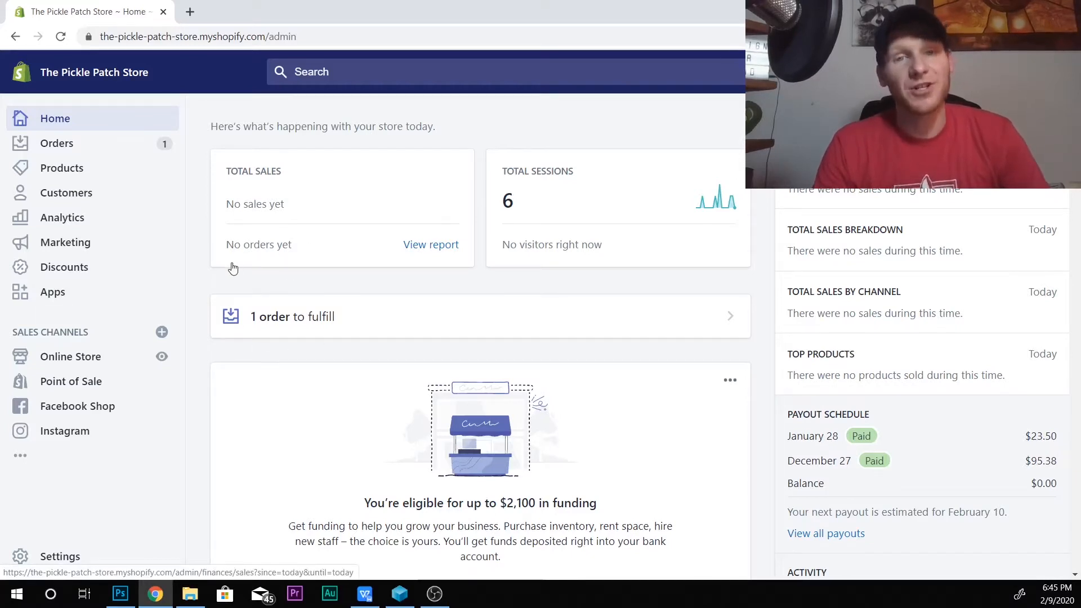
# Open the list of orders to fulfill and examine the status, payment status and fulfillment status filters
pyautogui.click(316, 320)
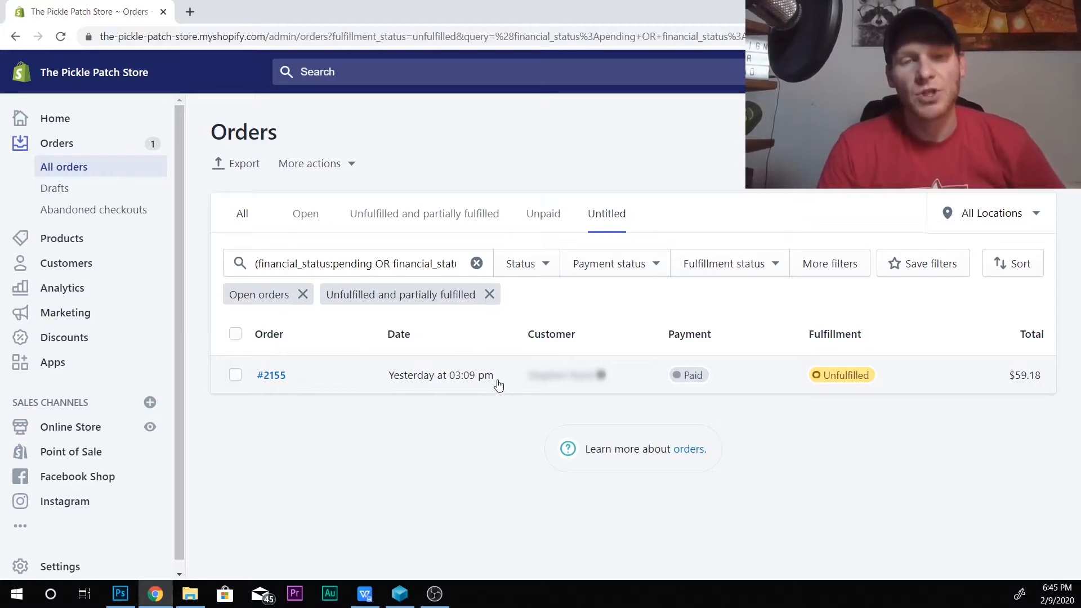
pyautogui.moveTo(490, 381)
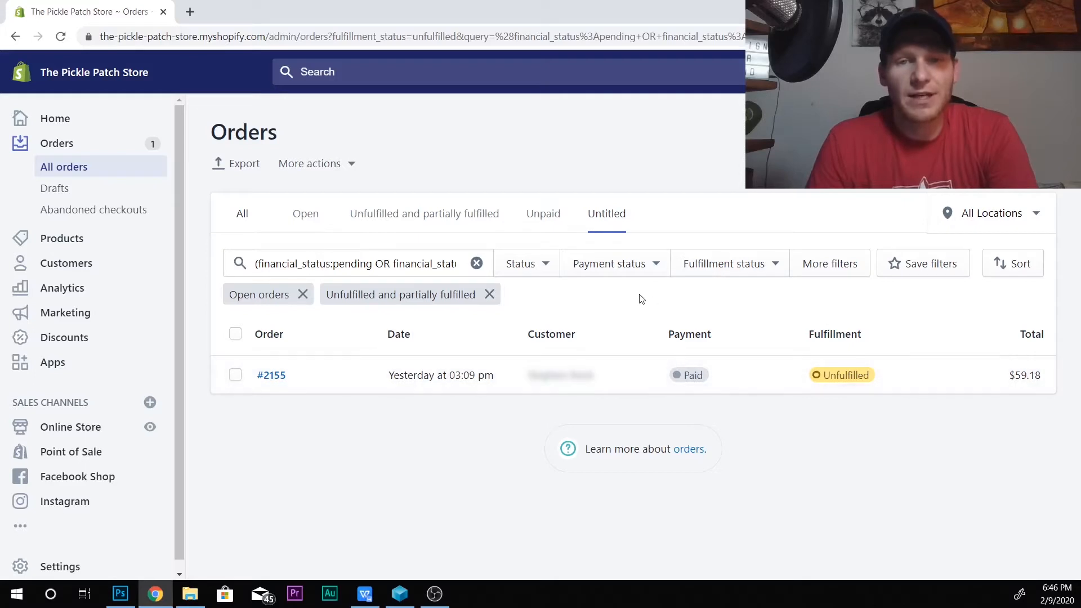
pyautogui.click(545, 264)
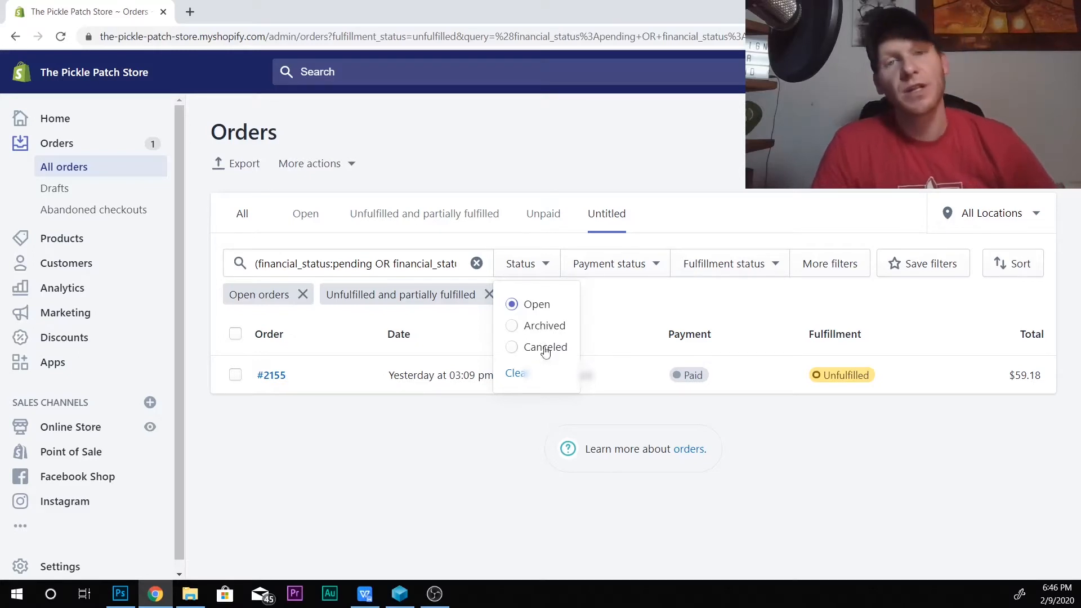
pyautogui.click(646, 265)
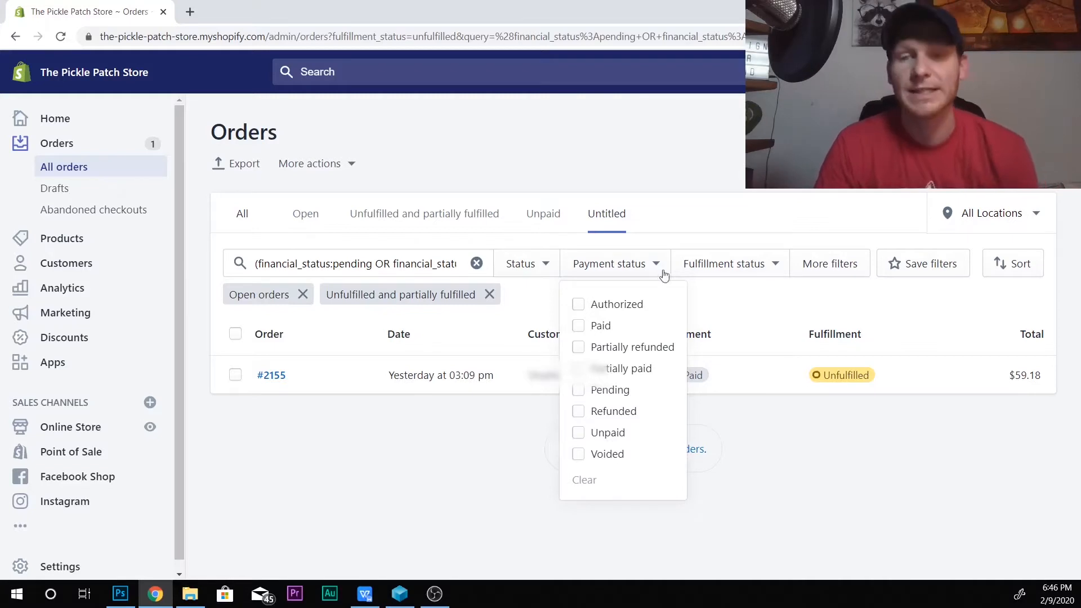
pyautogui.click(691, 264)
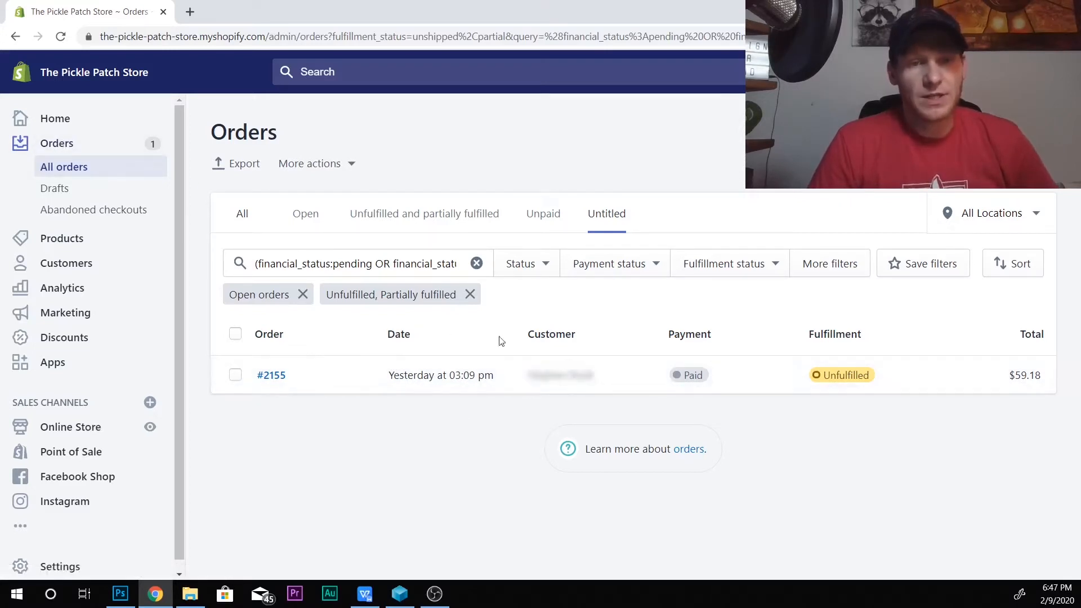
# Open the unfulfilled order and review its items, payment breakdown, timeline and fraud analysis
pyautogui.click(762, 381)
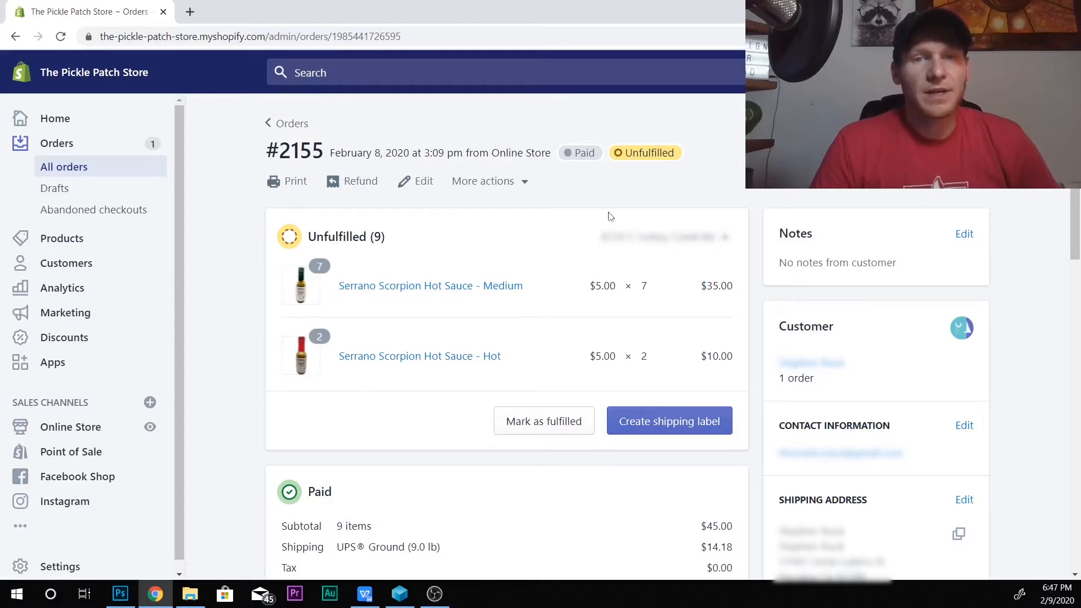
pyautogui.scroll(-2, 568, 219)
pyautogui.scroll(2, 537, 224)
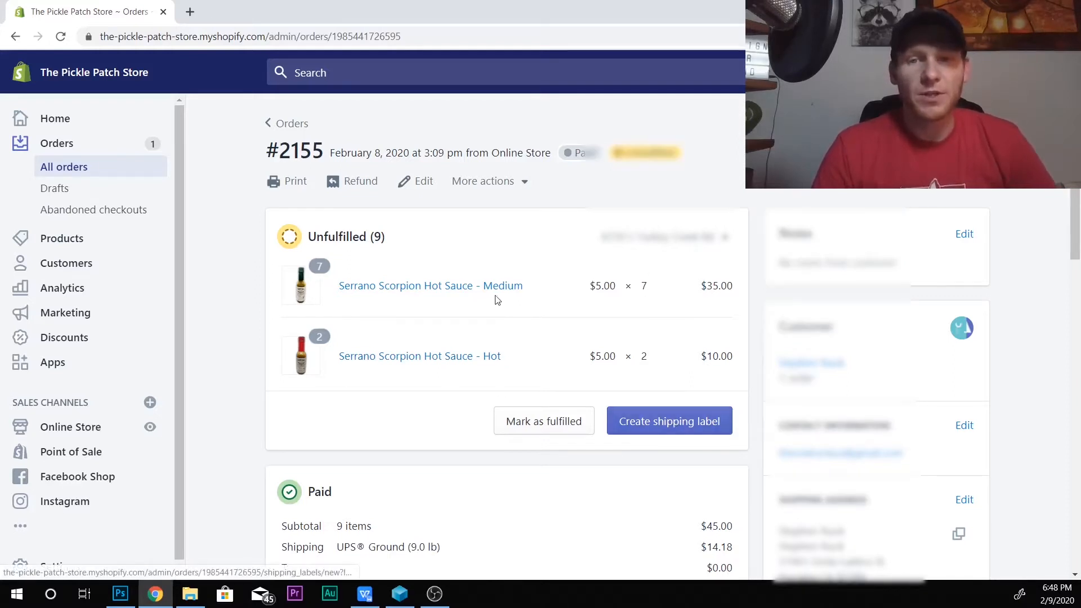
pyautogui.scroll(-3, 491, 302)
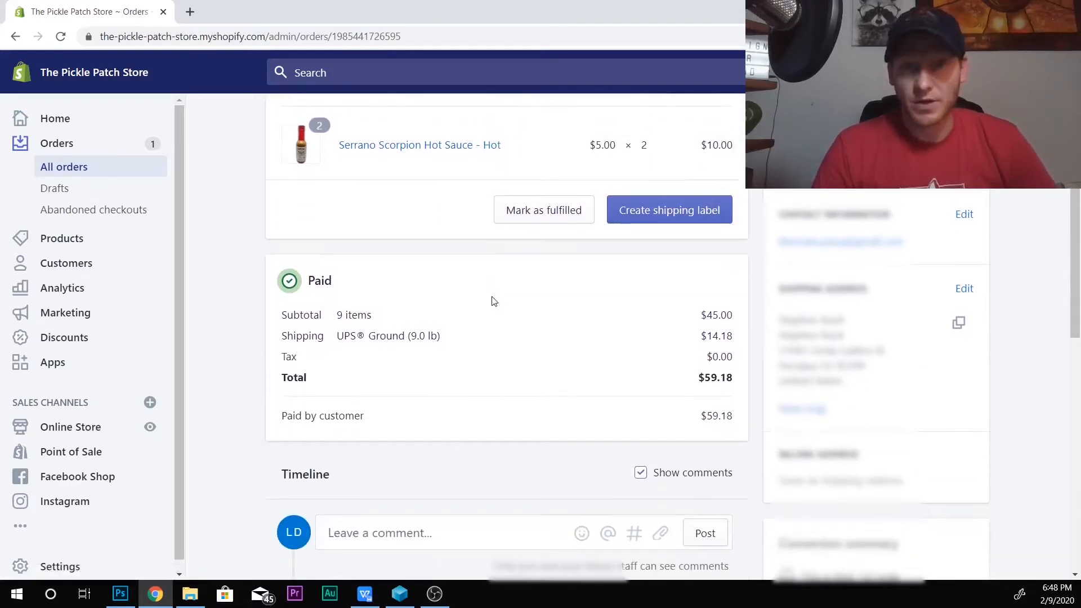
pyautogui.scroll(-1, 488, 308)
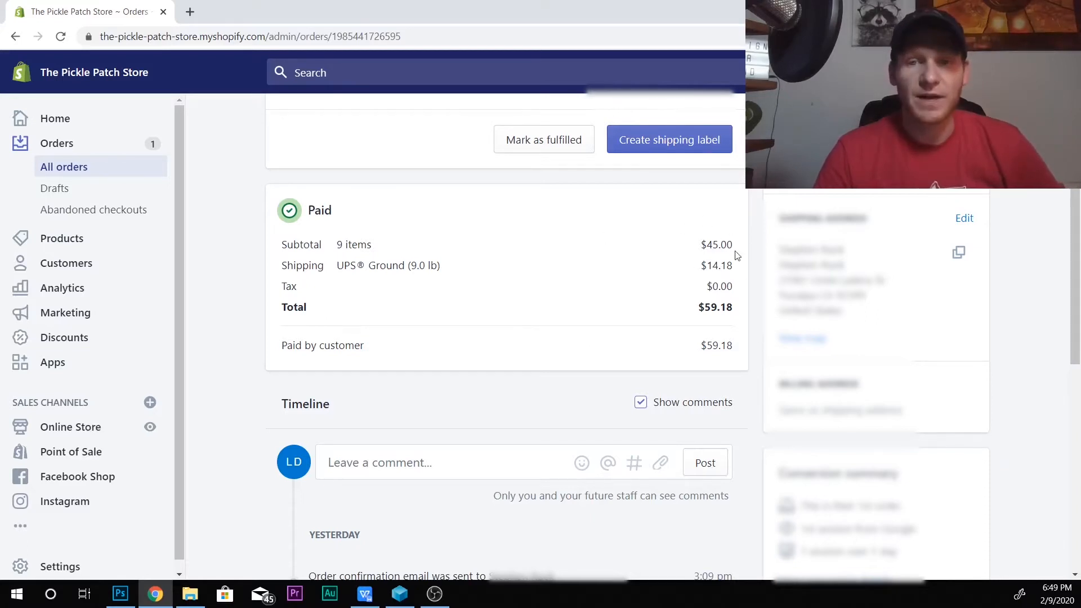
pyautogui.scroll(3, 625, 246)
pyautogui.scroll(-1, 715, 326)
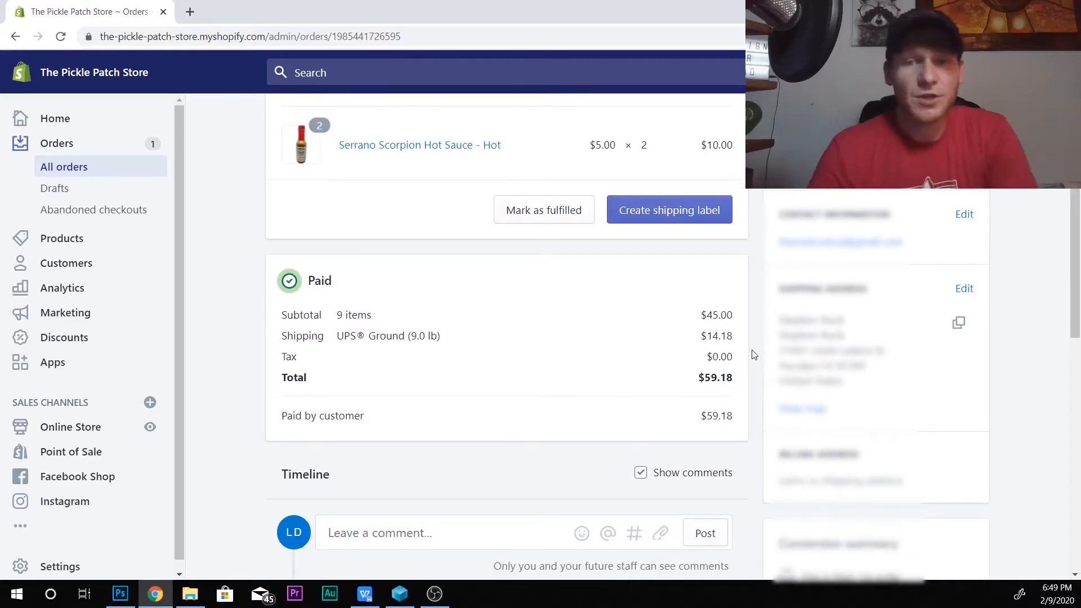
pyautogui.scroll(-6, 646, 359)
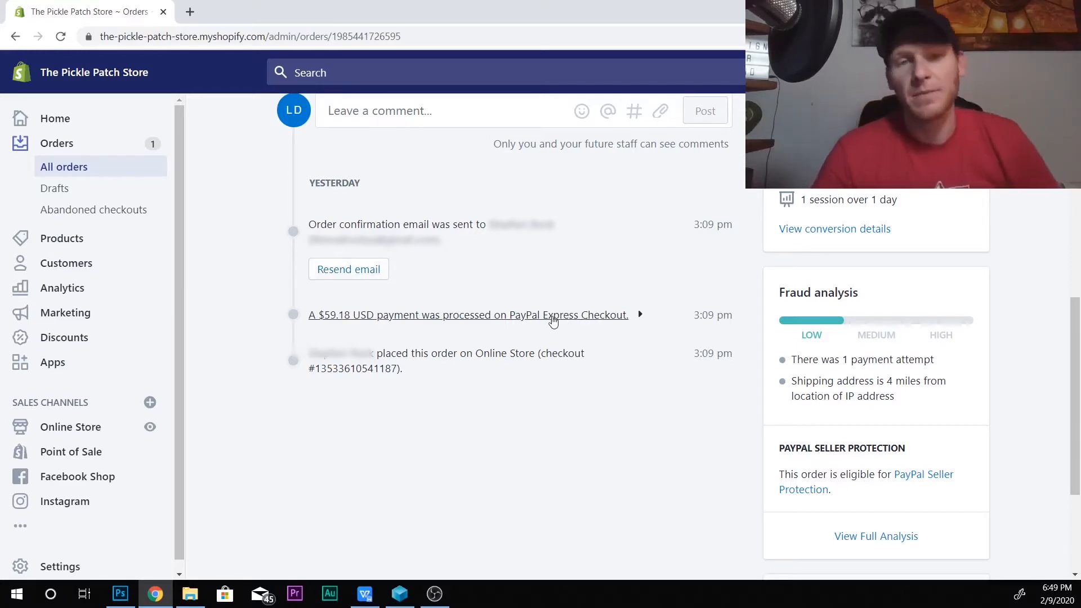
pyautogui.scroll(20, 619, 365)
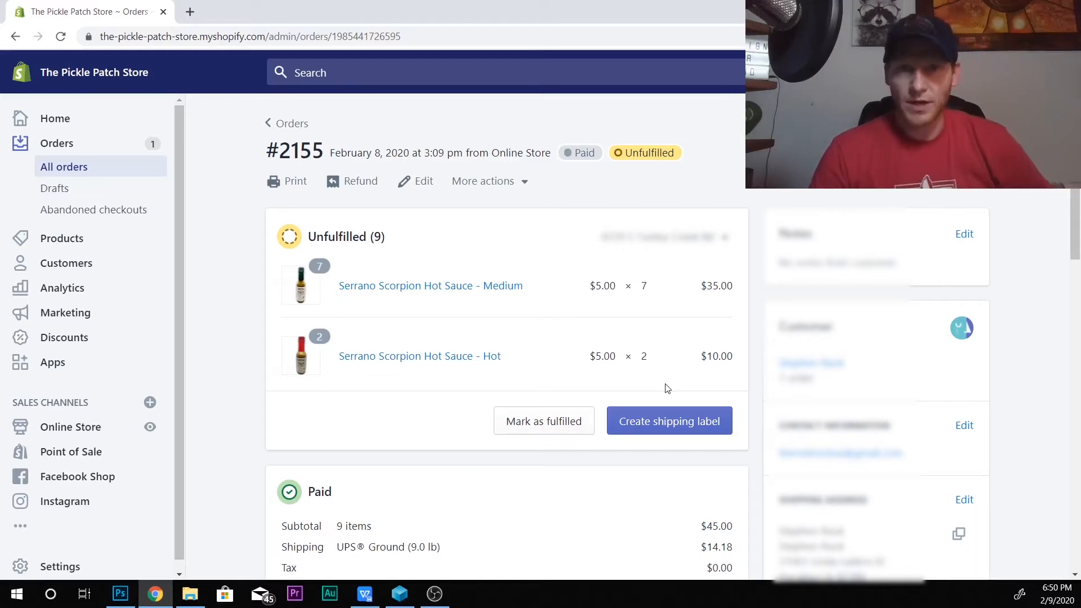
# Start a shipping label for the order and set the shipping date to February 10
pyautogui.click(669, 426)
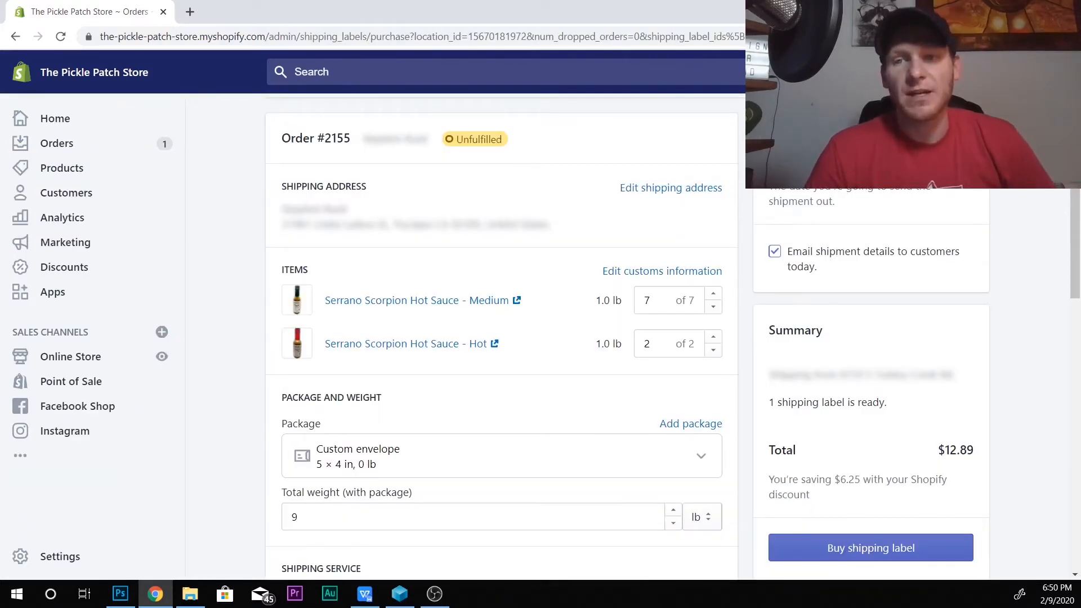
pyautogui.click(817, 162)
pyautogui.click(811, 208)
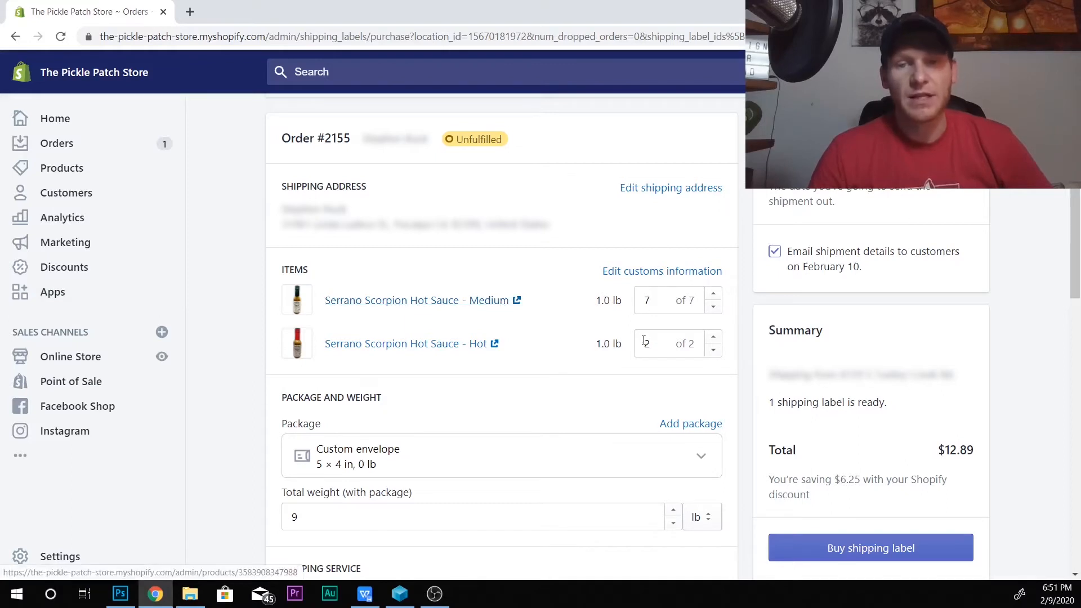
# Choose the saved package "small box 7x7x6" for the shipment
pyautogui.scroll(-1, 273, 424)
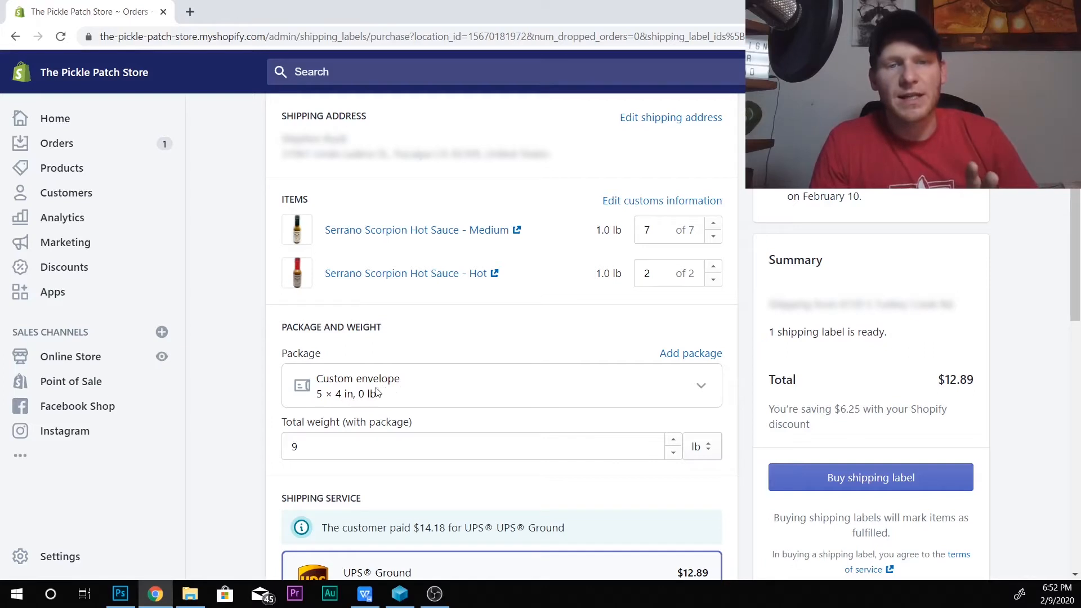
pyautogui.click(697, 387)
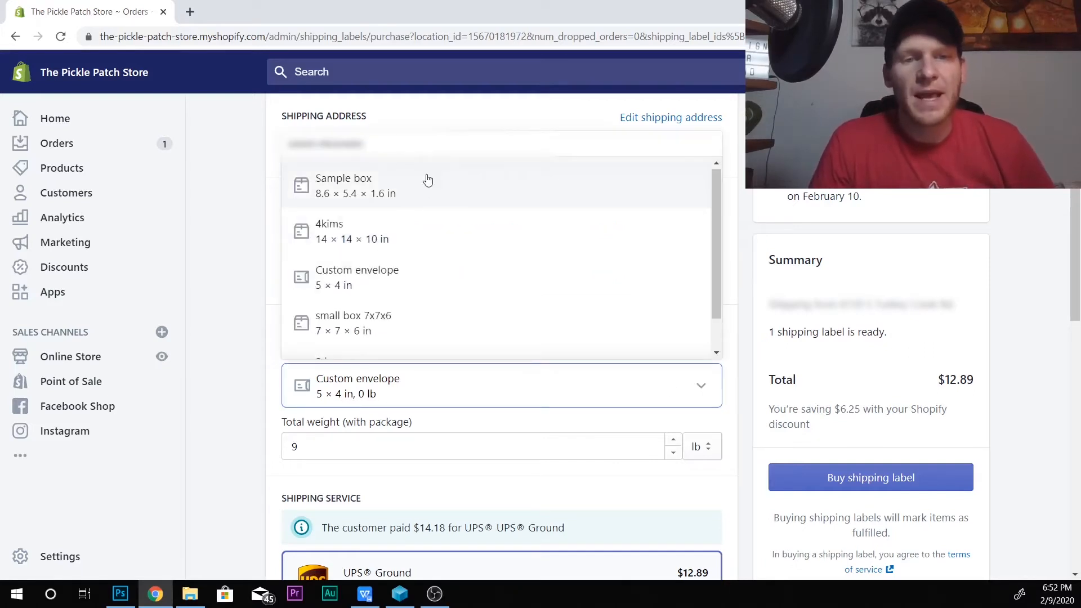
pyautogui.scroll(-1, 445, 271)
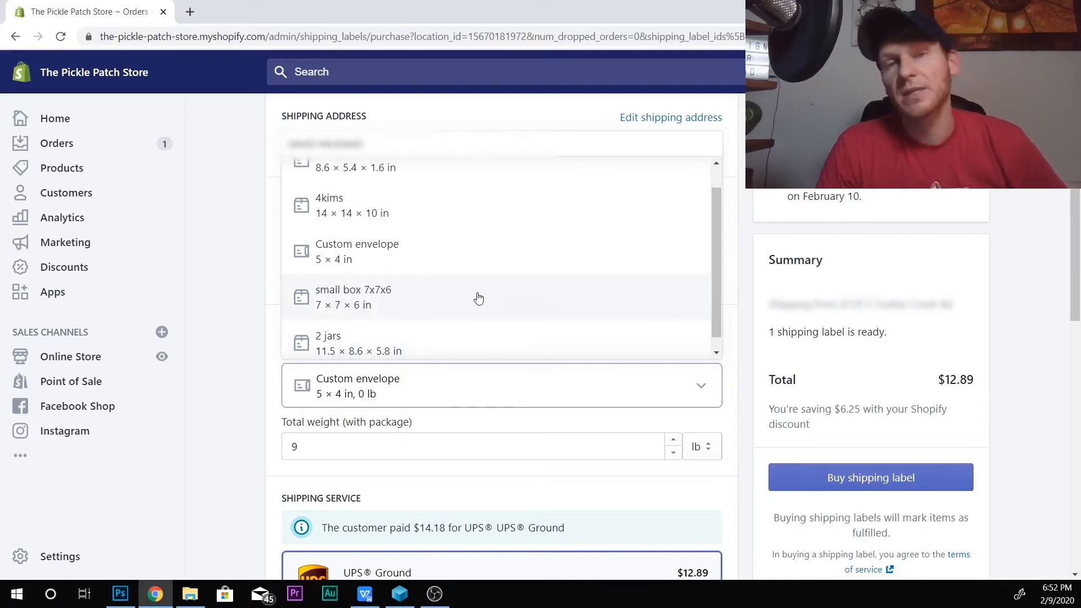
pyautogui.click(477, 297)
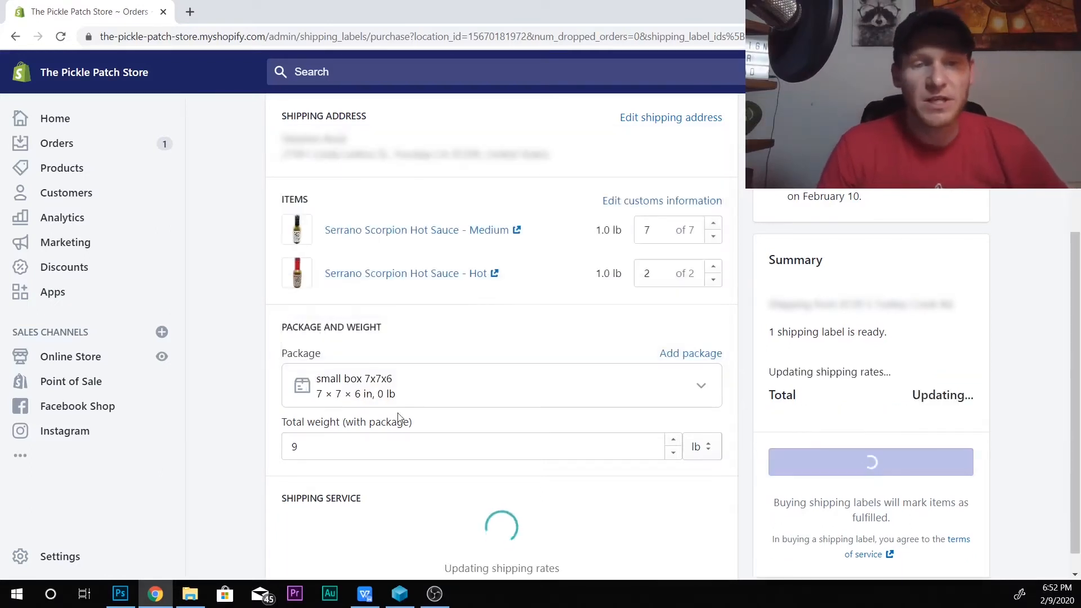
# Try a total package weight of 6 lb to compare shipping rates, and set it back to 9 lb
pyautogui.doubleClick(329, 446)
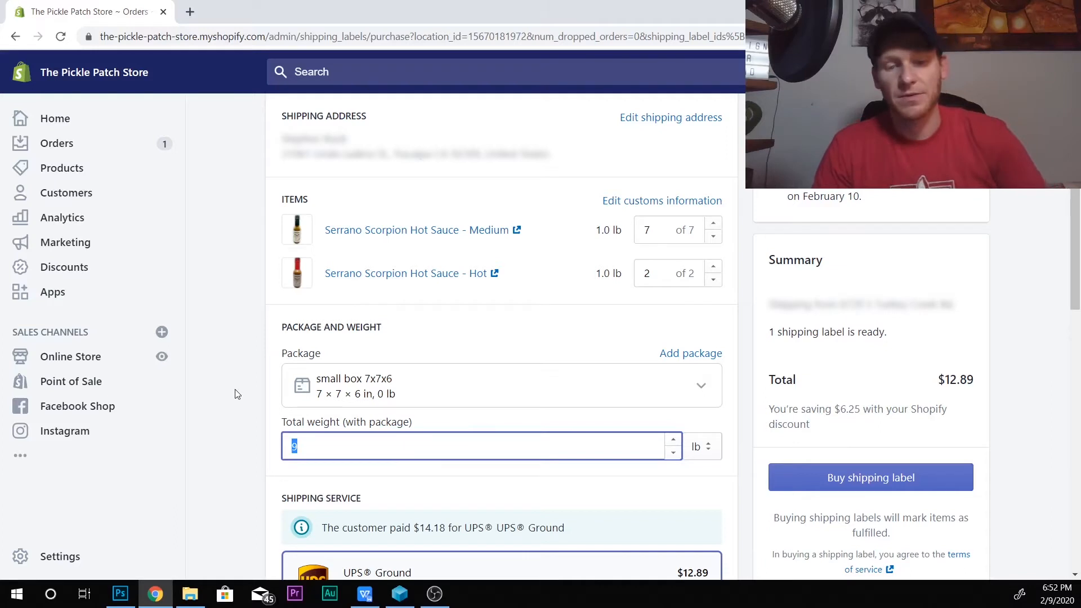
pyautogui.write('6')
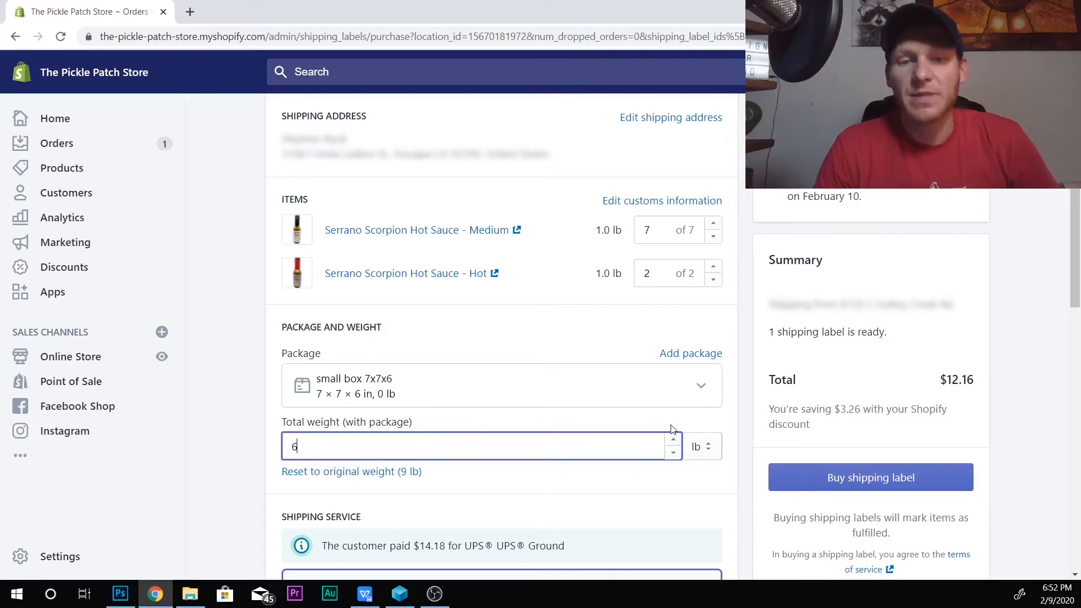
pyautogui.press('BackSpace')
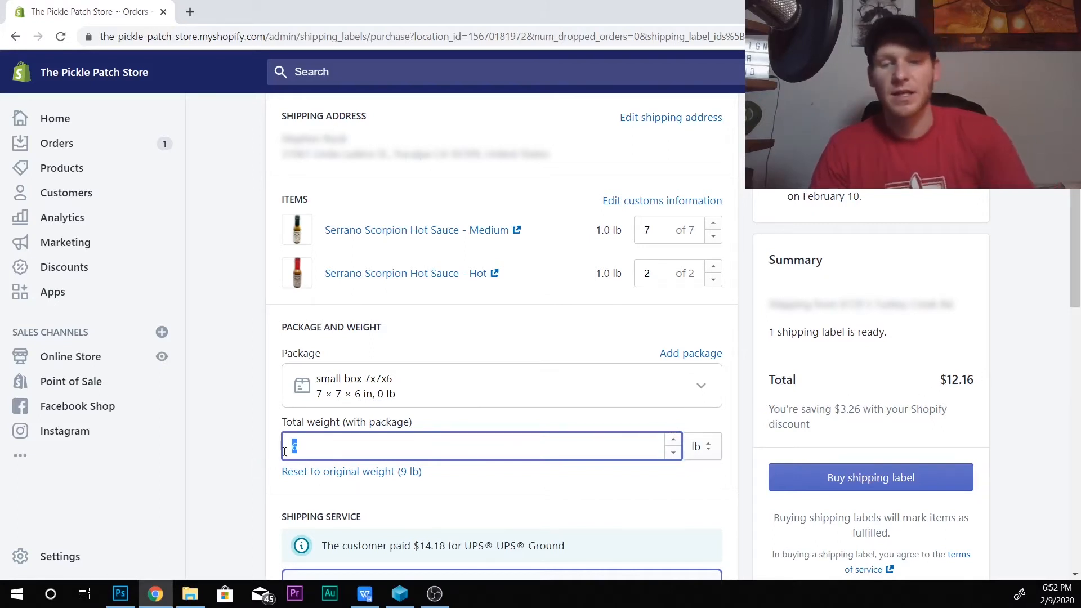
pyautogui.write('9')
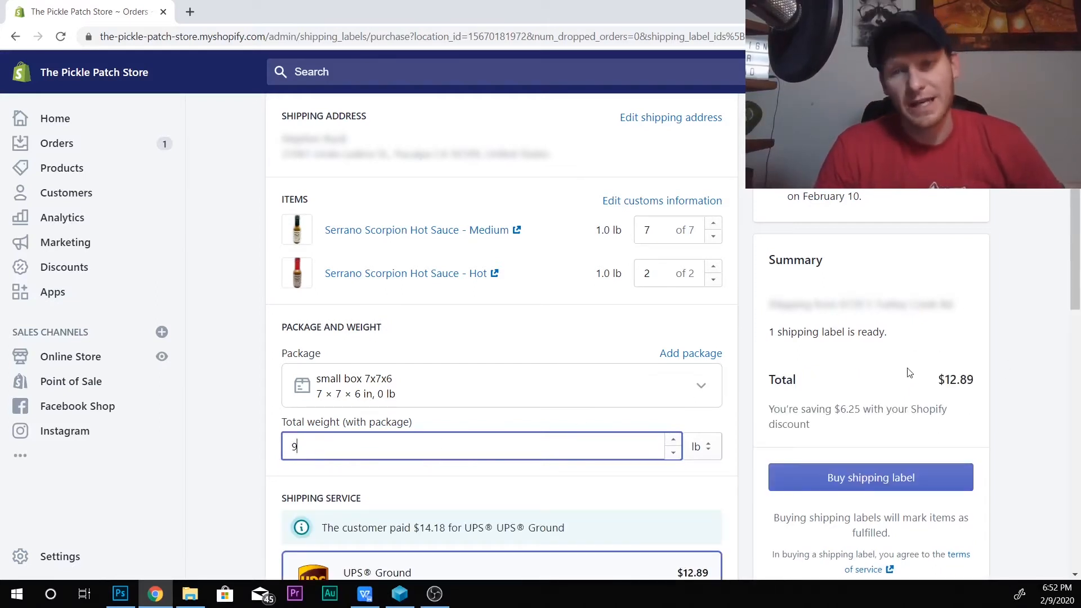
# Set the total weight to 6 lb, compare the shipping services and buy the UPS Ground shipping label
pyautogui.moveTo(473, 443); pyautogui.dragTo(231, 452)
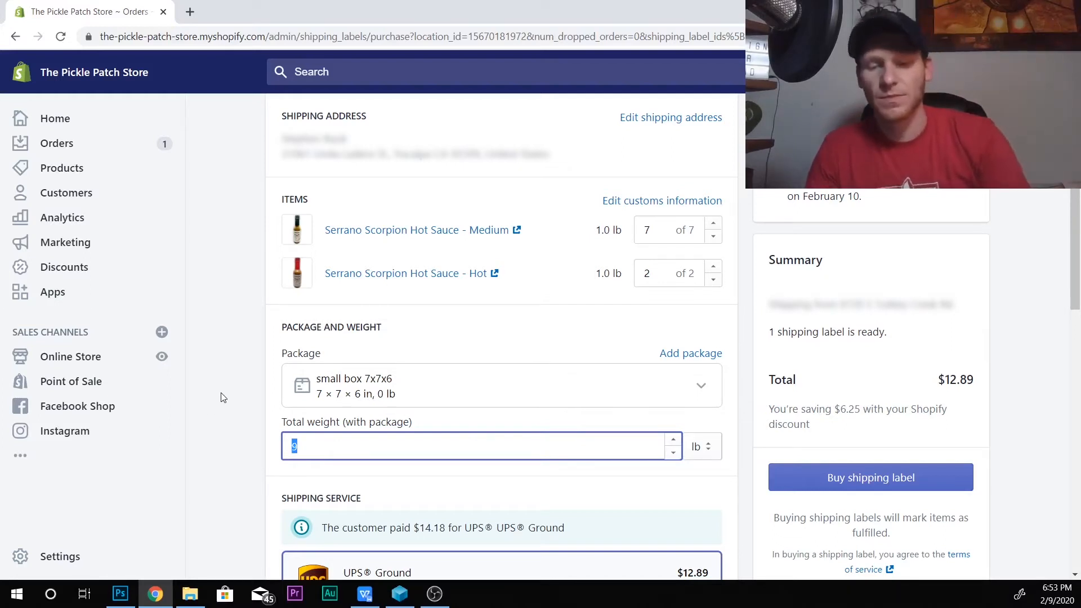
pyautogui.write('6')
pyautogui.scroll(-5, 480, 284)
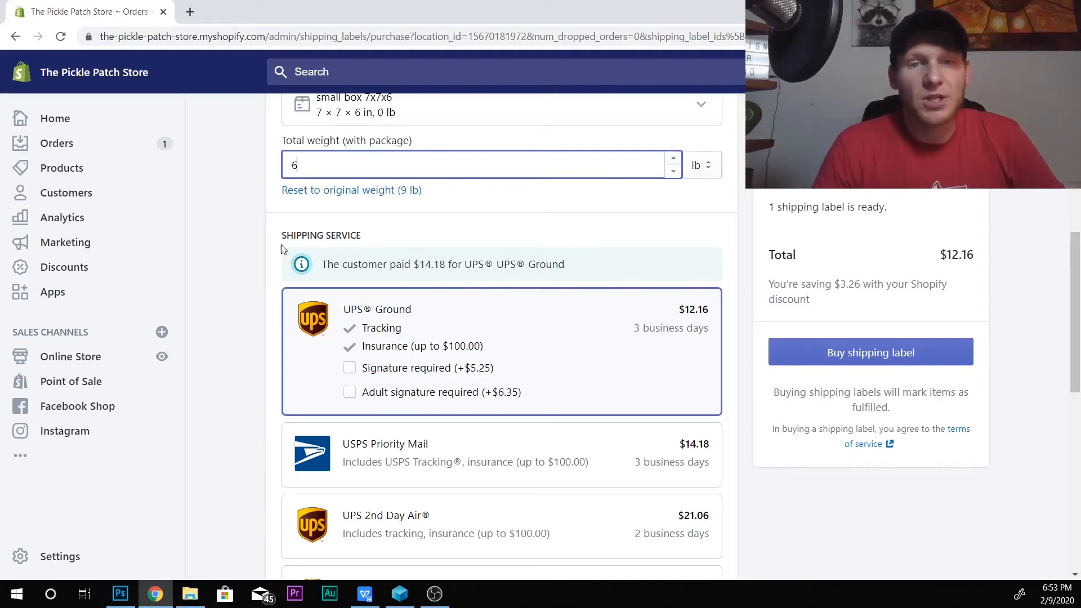
pyautogui.scroll(-4, 580, 273)
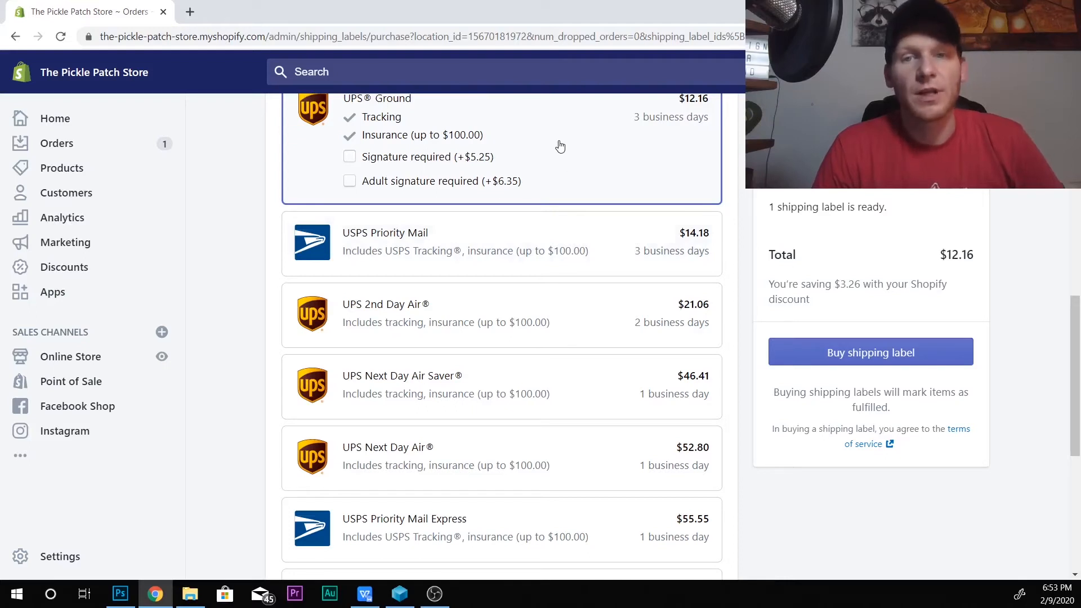
pyautogui.scroll(1, 591, 253)
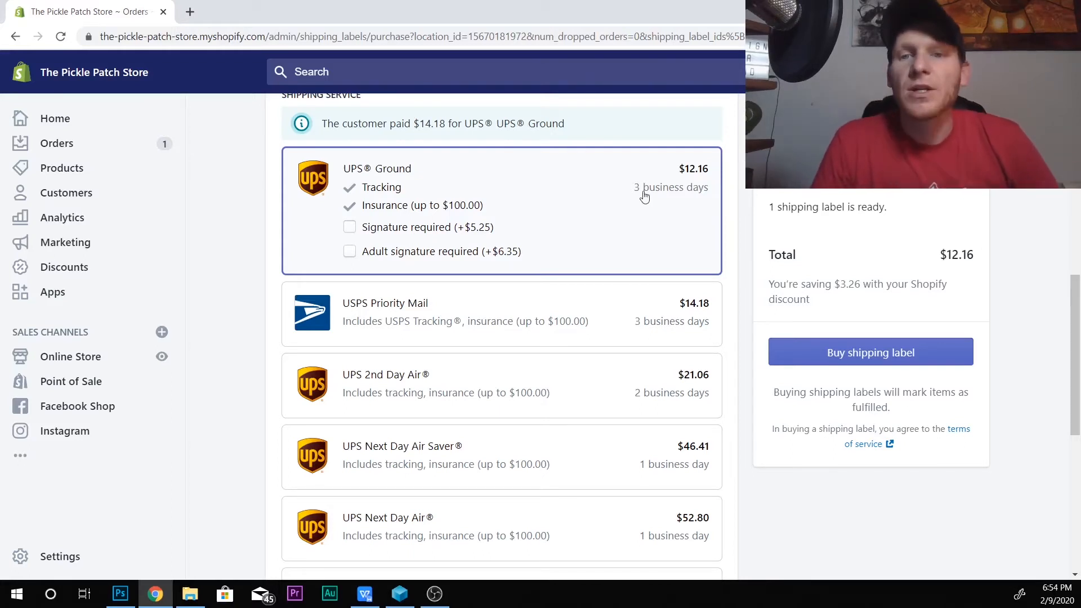
pyautogui.scroll(1, 454, 215)
pyautogui.scroll(-1, 454, 215)
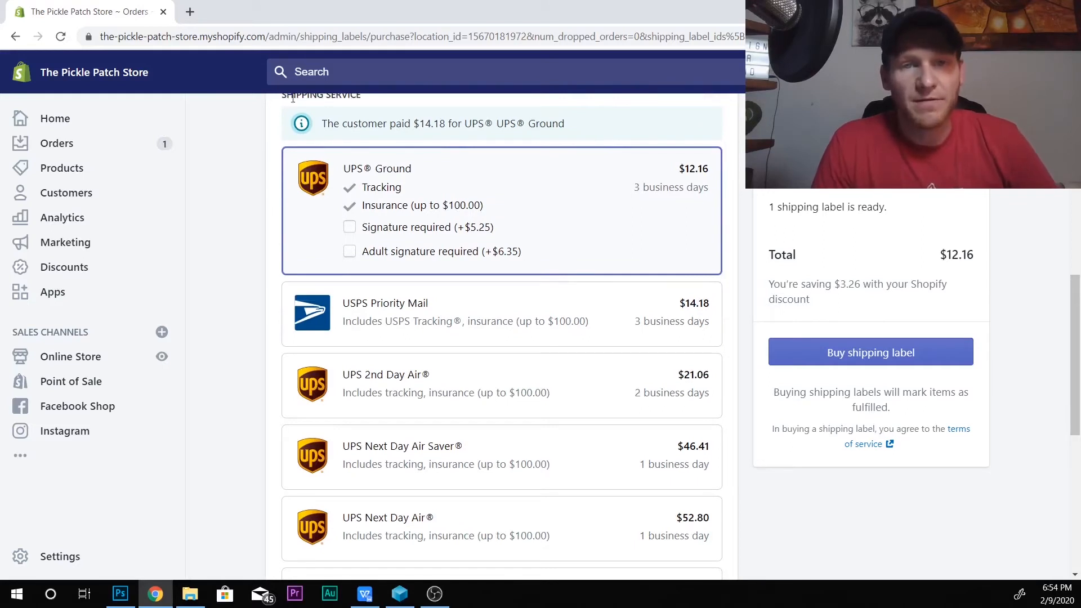
pyautogui.click(878, 354)
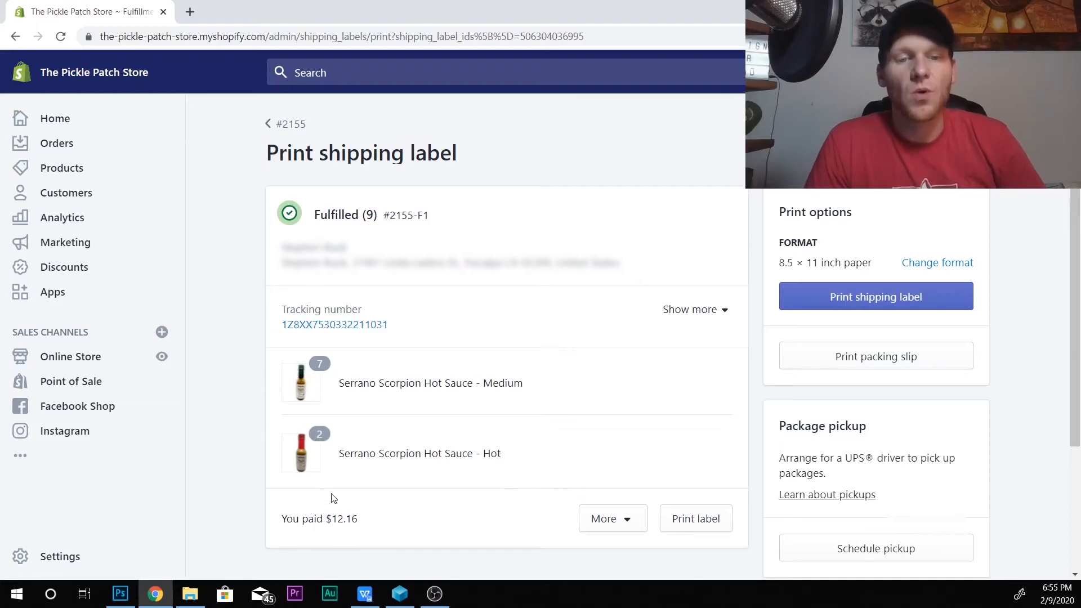
# Expand the shipment details, open the packing slip's print preview and return to the fulfillment page
pyautogui.click(721, 310)
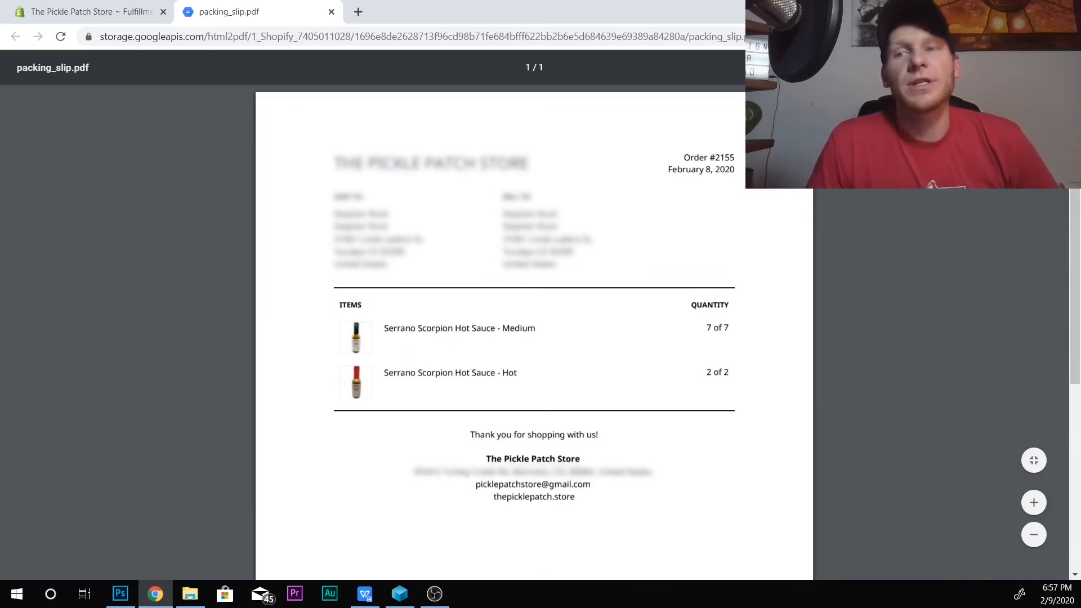
pyautogui.hotkey('ctrl', 'p')
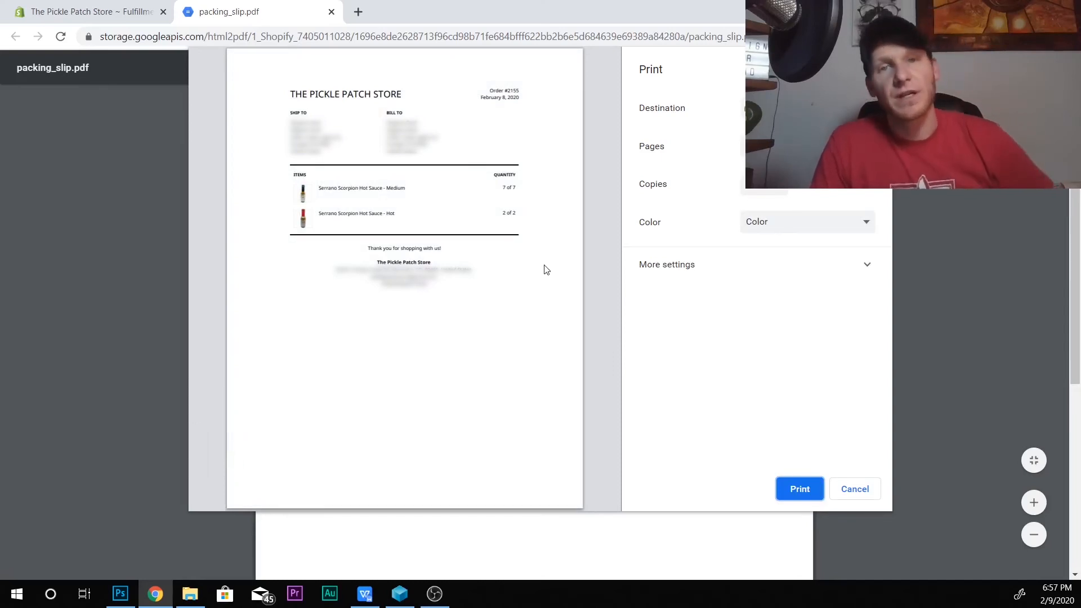
pyautogui.click(113, 20)
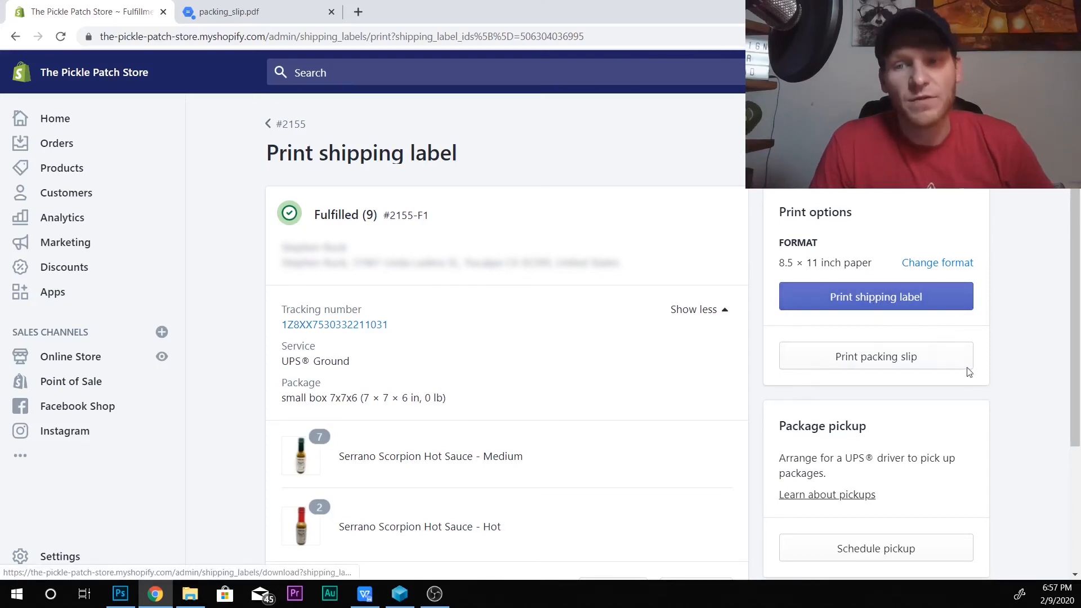
# Open the 8.5 × 11 inch shipping label PDF, bring up its print preview and return to the fulfillment page
pyautogui.click(872, 303)
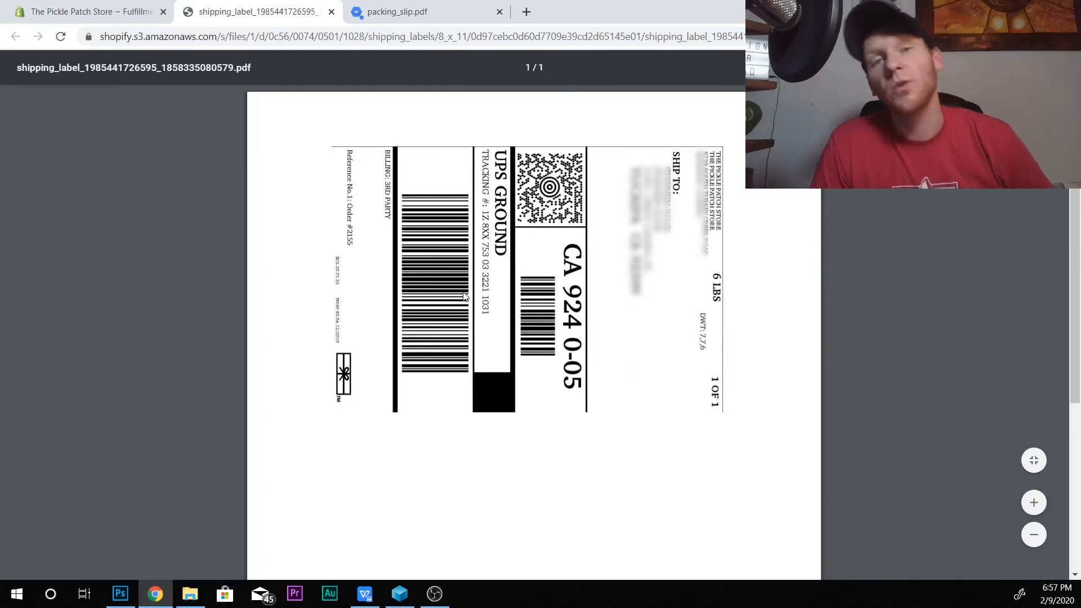
pyautogui.hotkey('ctrl', 'p')
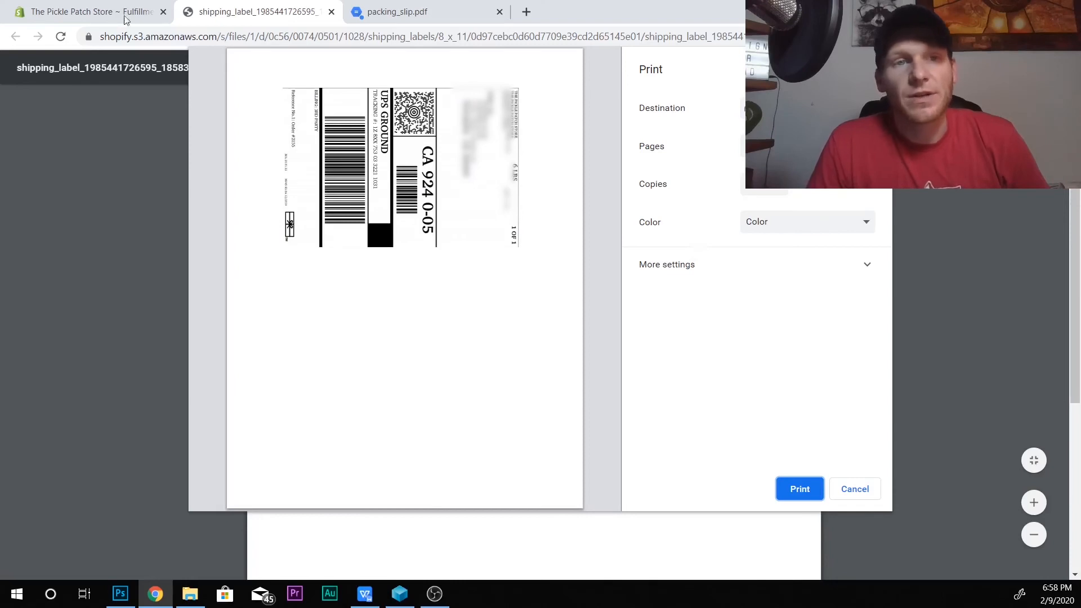
pyautogui.click(90, 10)
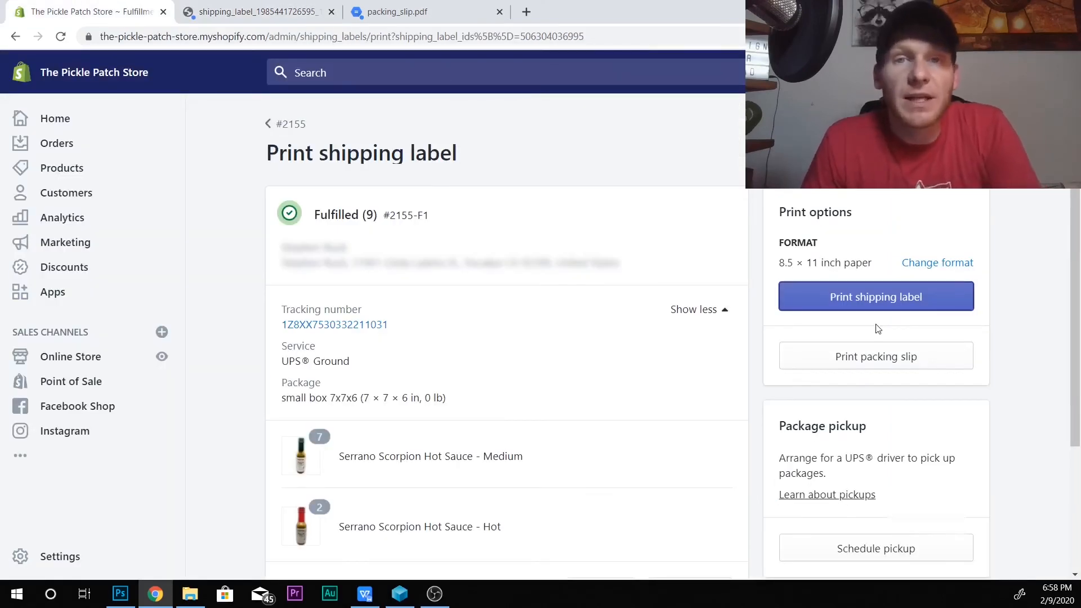